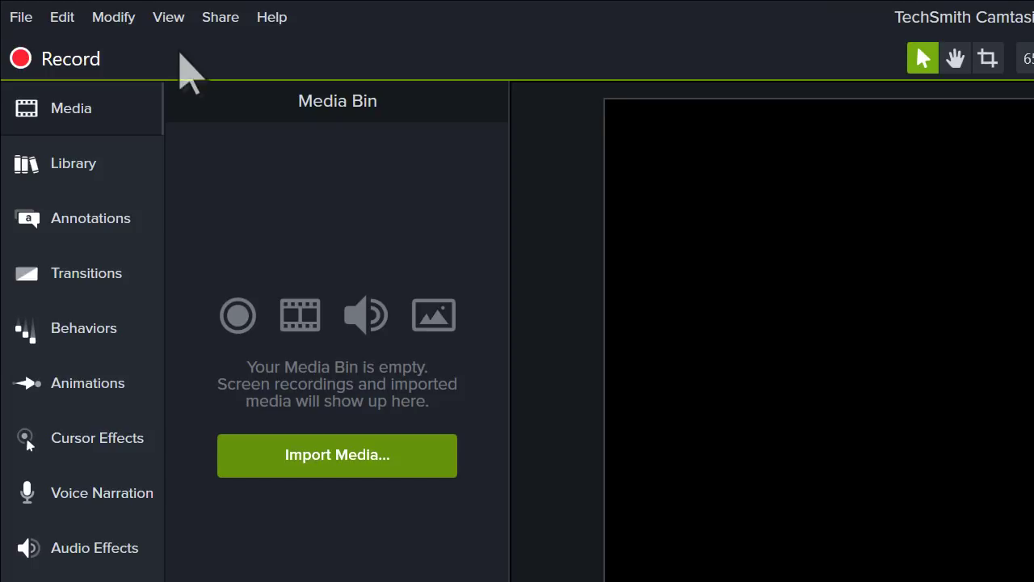
Step: Launch Camtasia Recorder to capture the Color LCD display
{"action": "left_click", "coordinate": [50, 59]}
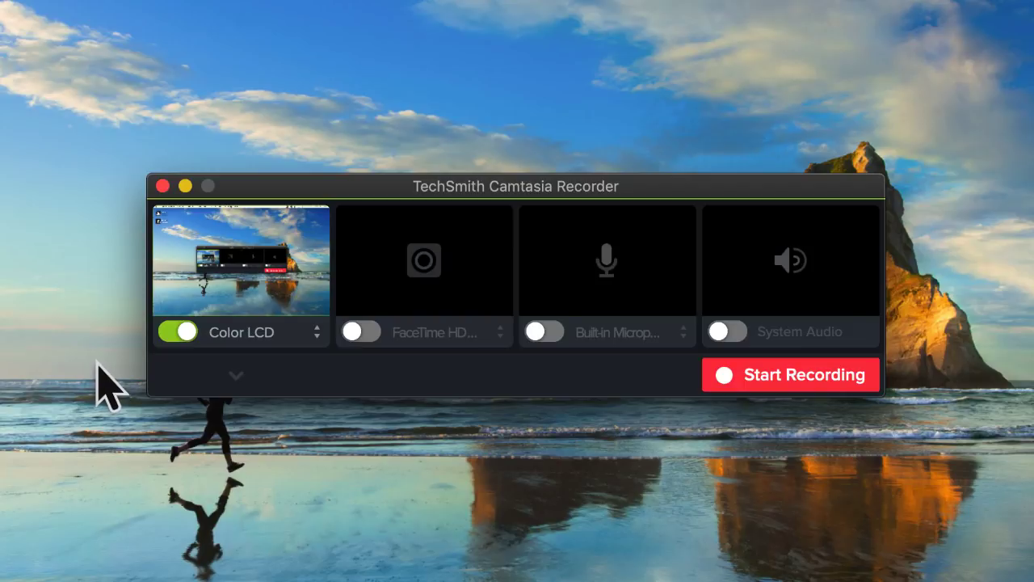
Step: Set the recorder to capture the screen with camera off and Built-in Microphone and System Audio on
{"action": "left_click", "coordinate": [170, 332]}
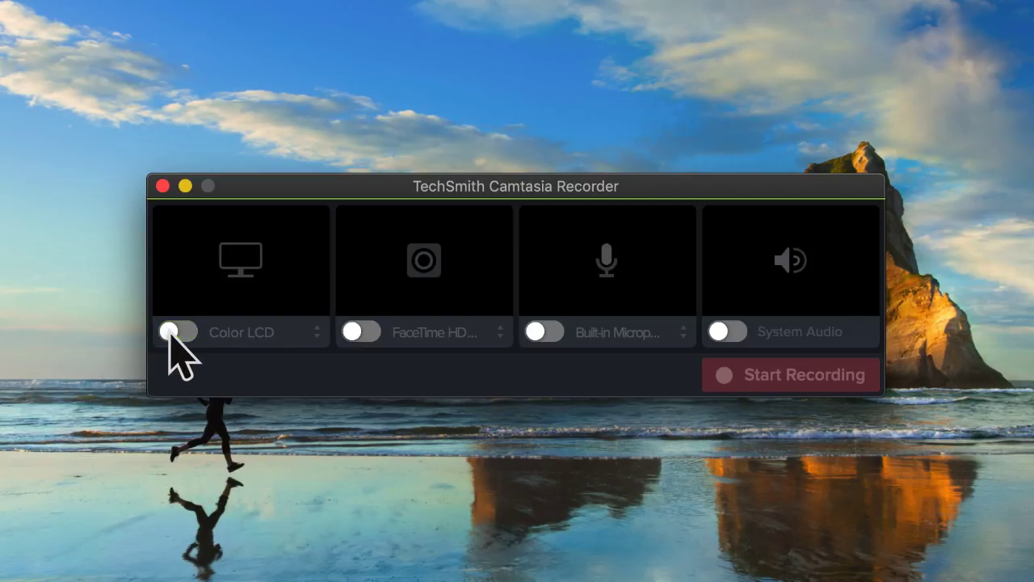
{"action": "left_click", "coordinate": [362, 331]}
{"action": "left_click", "coordinate": [364, 332]}
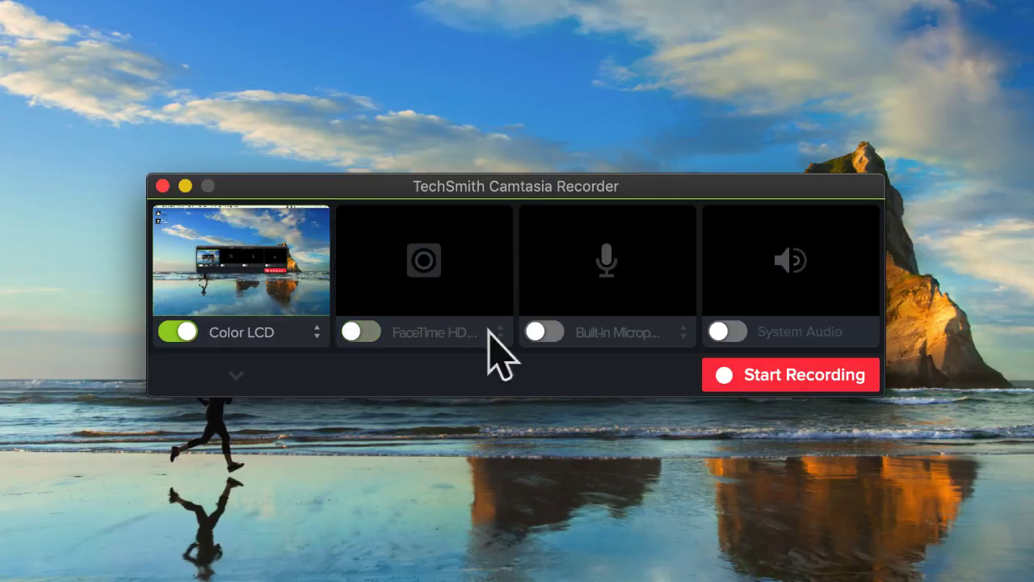
{"action": "left_click", "coordinate": [548, 331]}
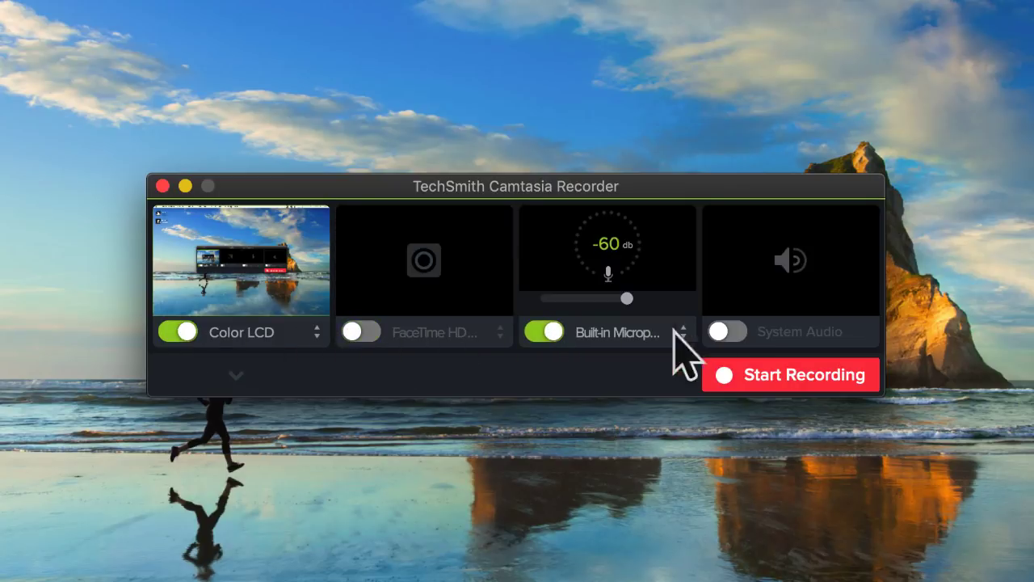
{"action": "left_click", "coordinate": [731, 332]}
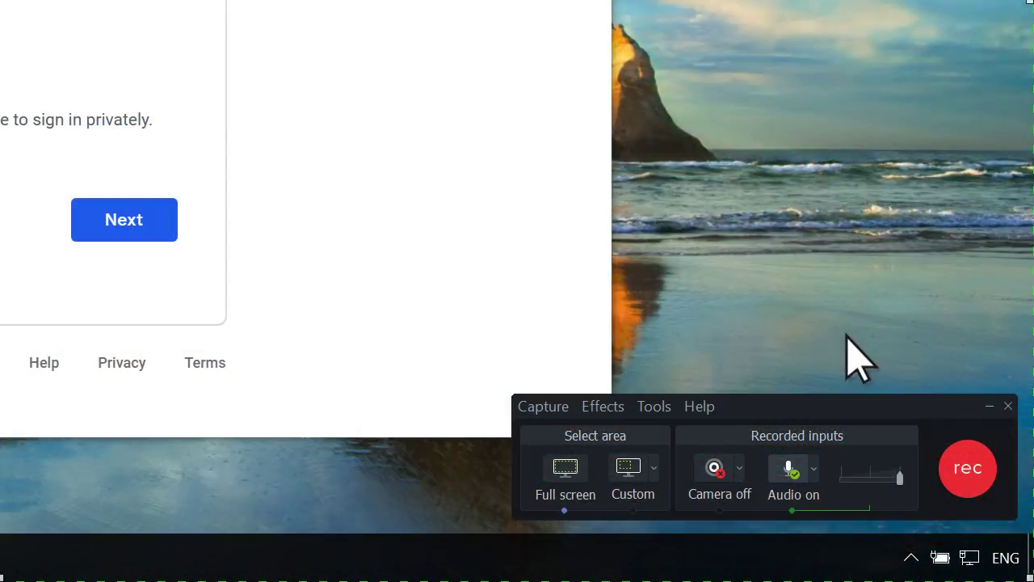
Step: Record the screen demo, then stop recording from the recorder's menu bar icon
{"action": "left_click", "coordinate": [970, 470]}
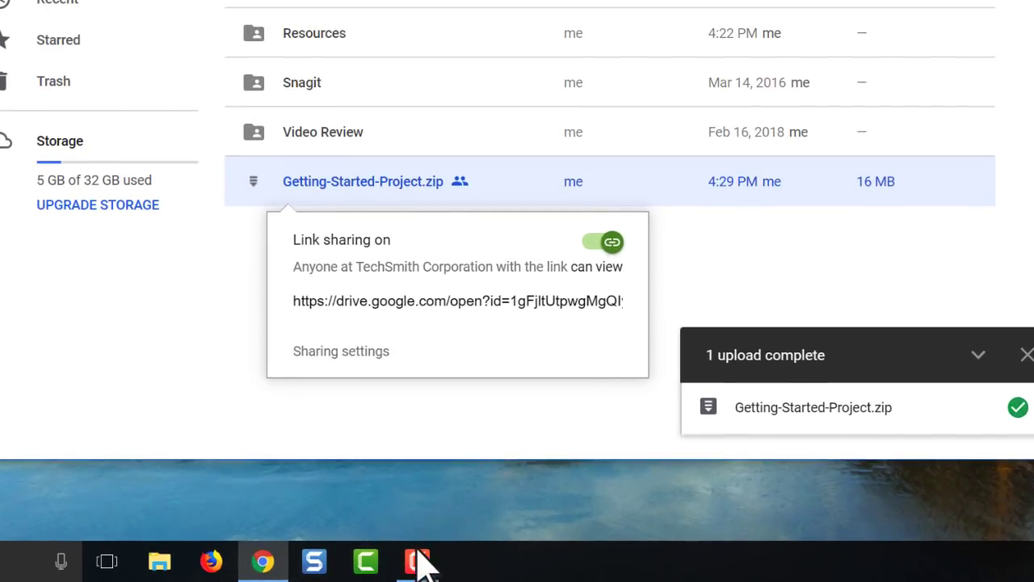
{"action": "left_click", "coordinate": [418, 562]}
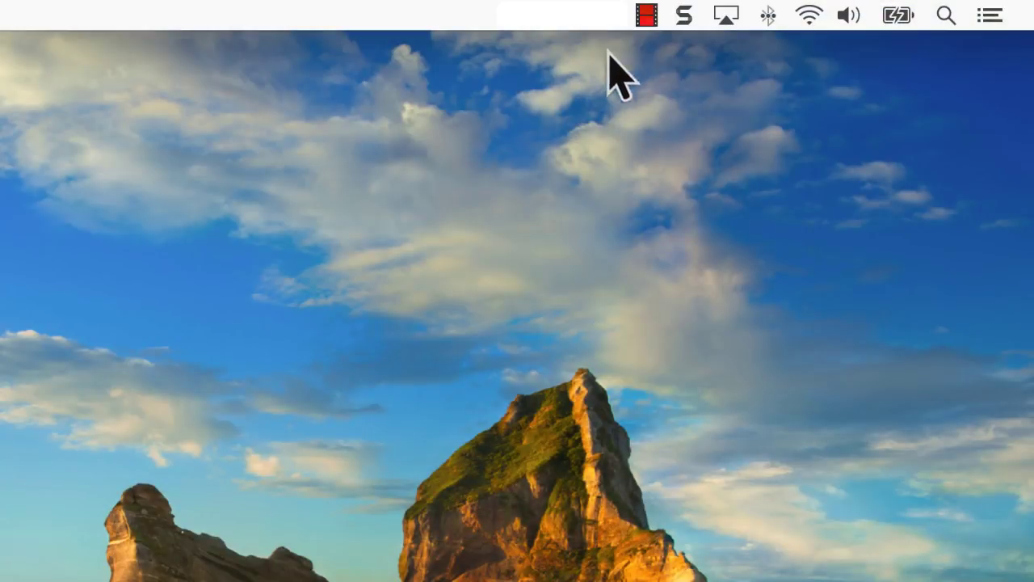
{"action": "left_click", "coordinate": [648, 17]}
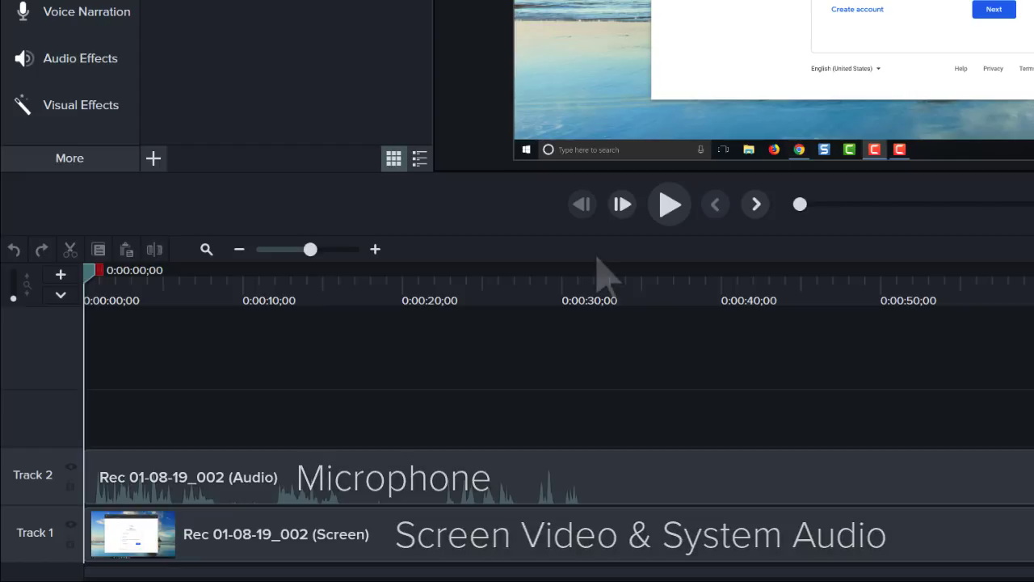
Step: Play back Rec 01-08-19_002, then scrub the playhead from 0:16 back toward 0:12
{"action": "left_click", "coordinate": [671, 206]}
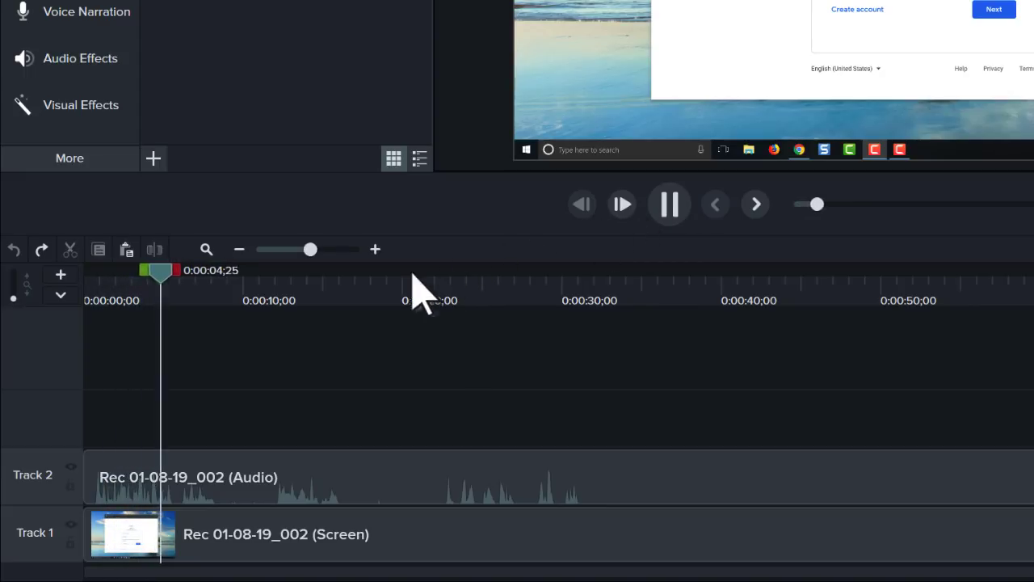
{"action": "left_click", "coordinate": [343, 307]}
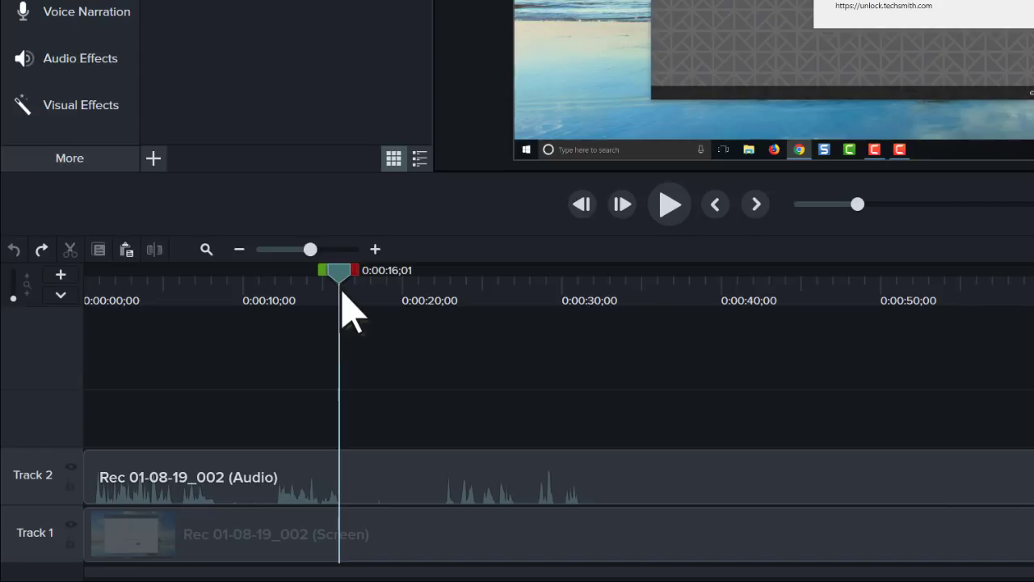
{"action": "mouse_move", "coordinate": [341, 281]}
{"action": "left_mouse_down"}
{"action": "mouse_move", "coordinate": [285, 291]}
{"action": "mouse_move", "coordinate": [171, 281]}
{"action": "left_mouse_up"}
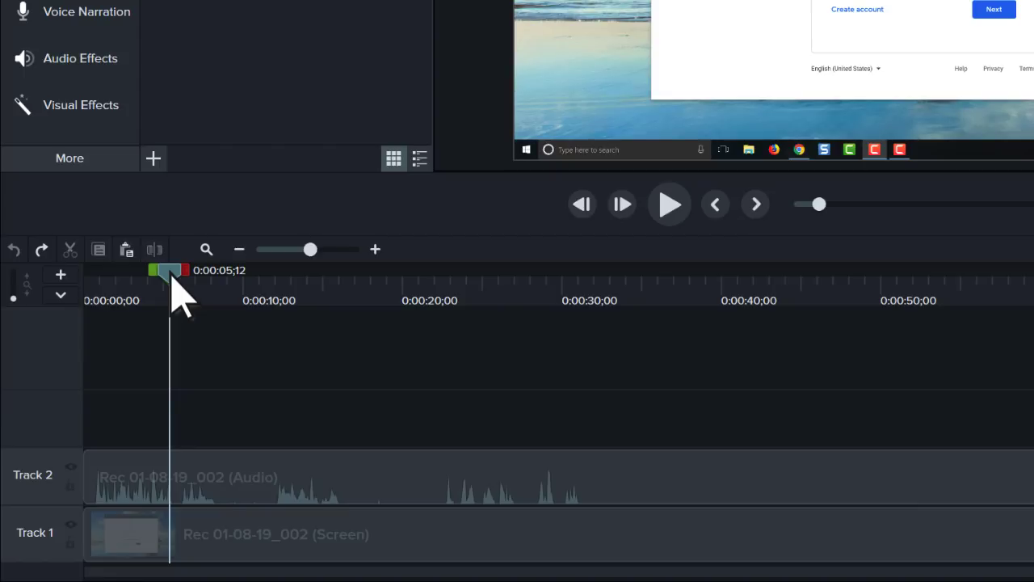
{"action": "left_click_drag", "start_coordinate": [188, 274], "coordinate": [227, 273]}
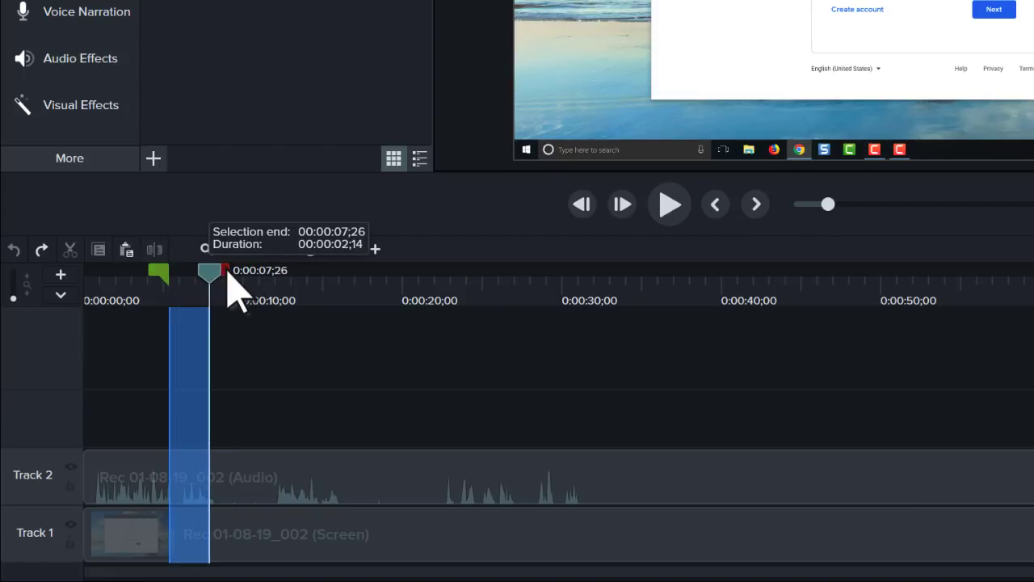
{"action": "left_click", "coordinate": [69, 251]}
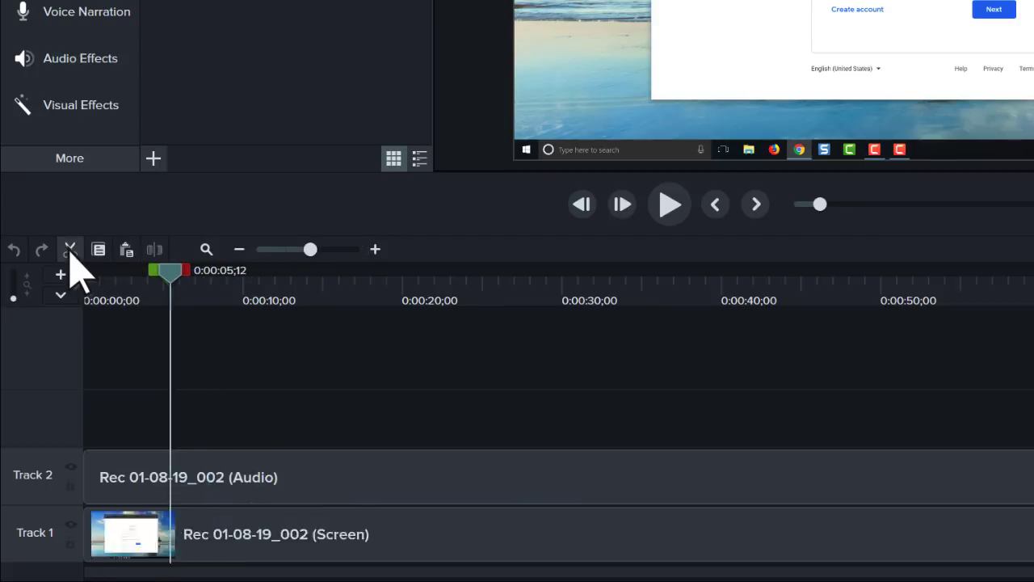
{"action": "left_click_drag", "start_coordinate": [170, 273], "coordinate": [199, 273]}
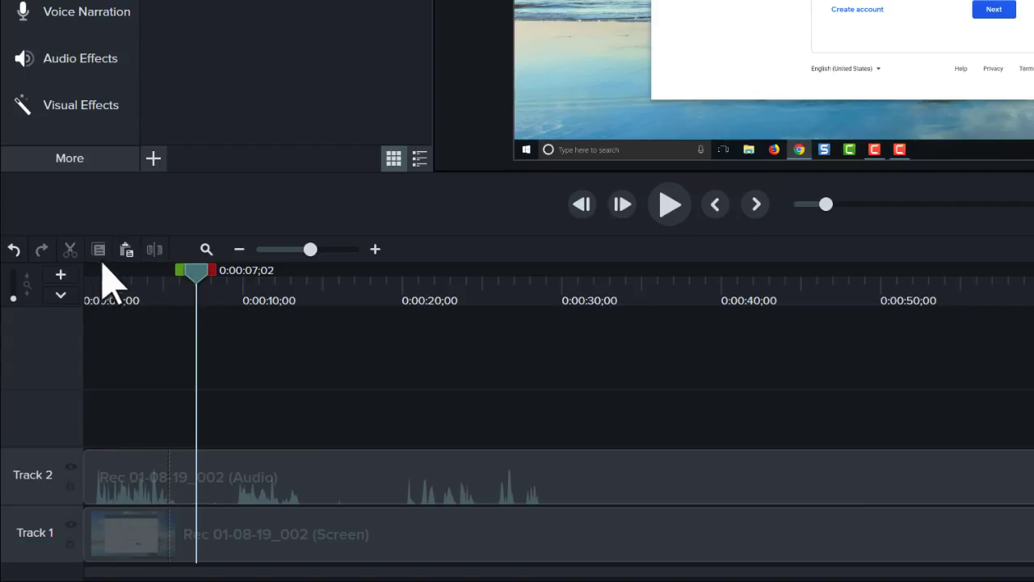
{"action": "left_click", "coordinate": [14, 251]}
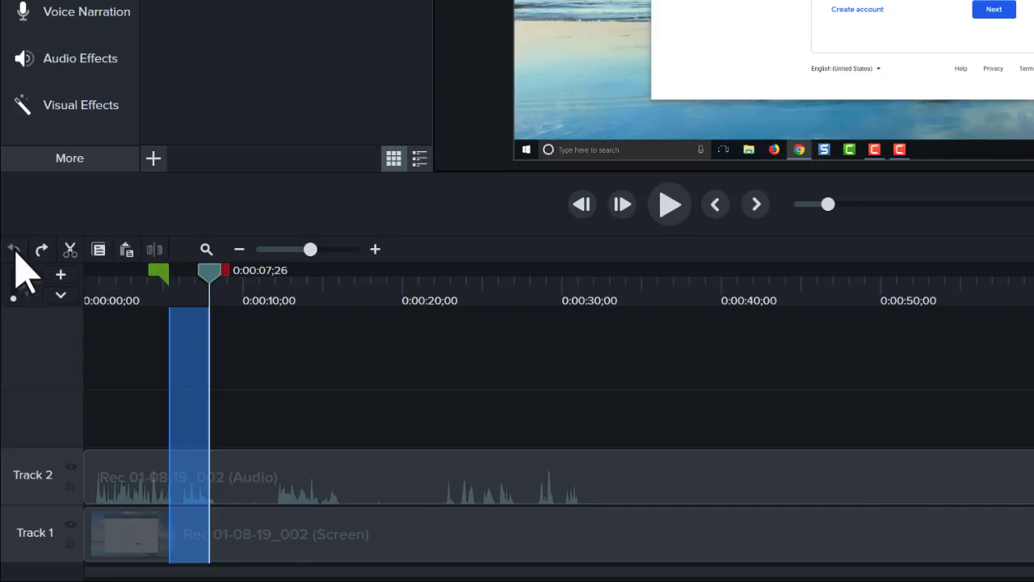
{"action": "left_click", "coordinate": [212, 279]}
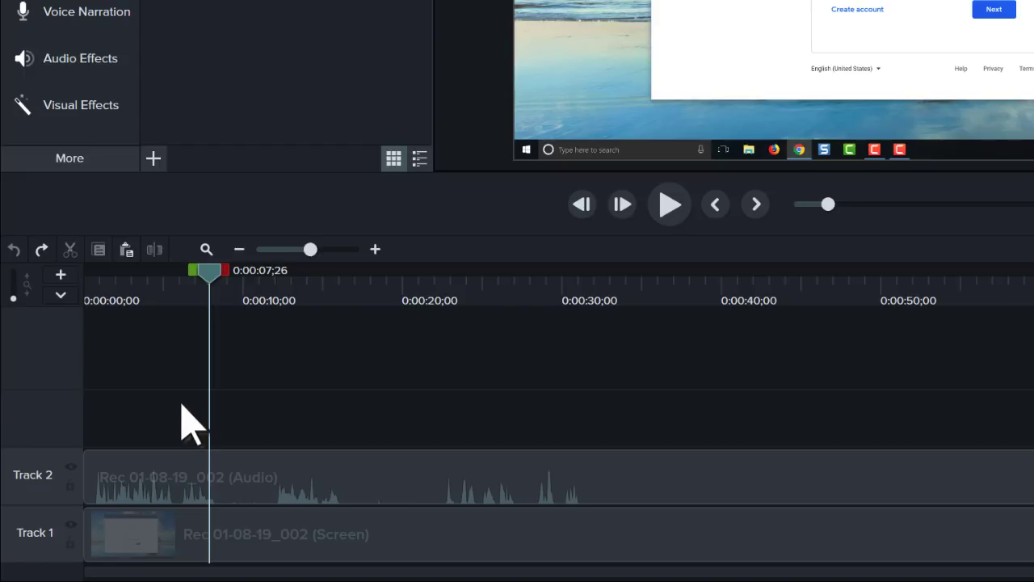
Step: Trim the fronts of the screen and audio clips so both start at 00:00:05;27
{"action": "left_click_drag", "start_coordinate": [182, 402], "coordinate": [134, 527]}
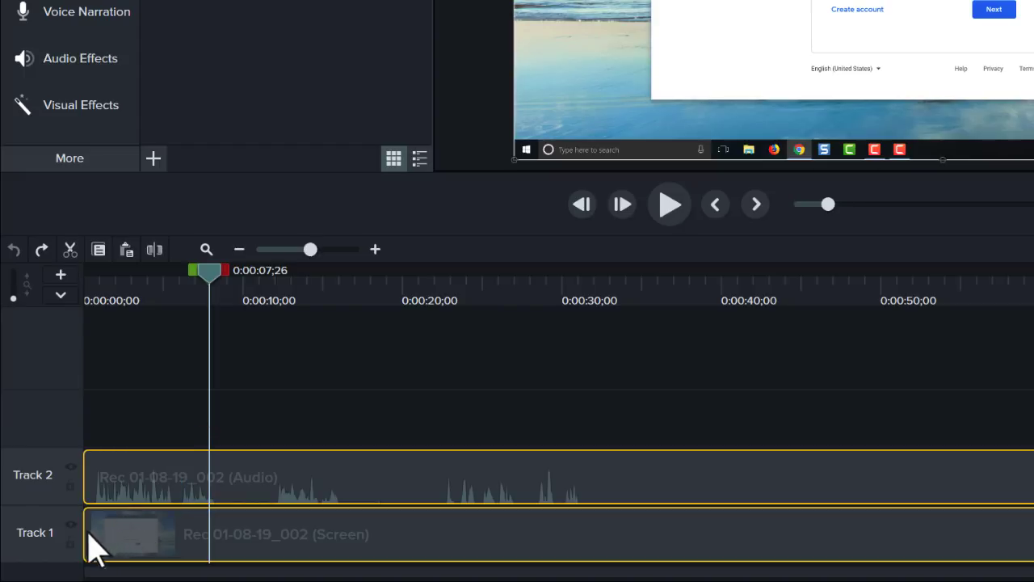
{"action": "left_click_drag", "start_coordinate": [84, 534], "coordinate": [208, 535]}
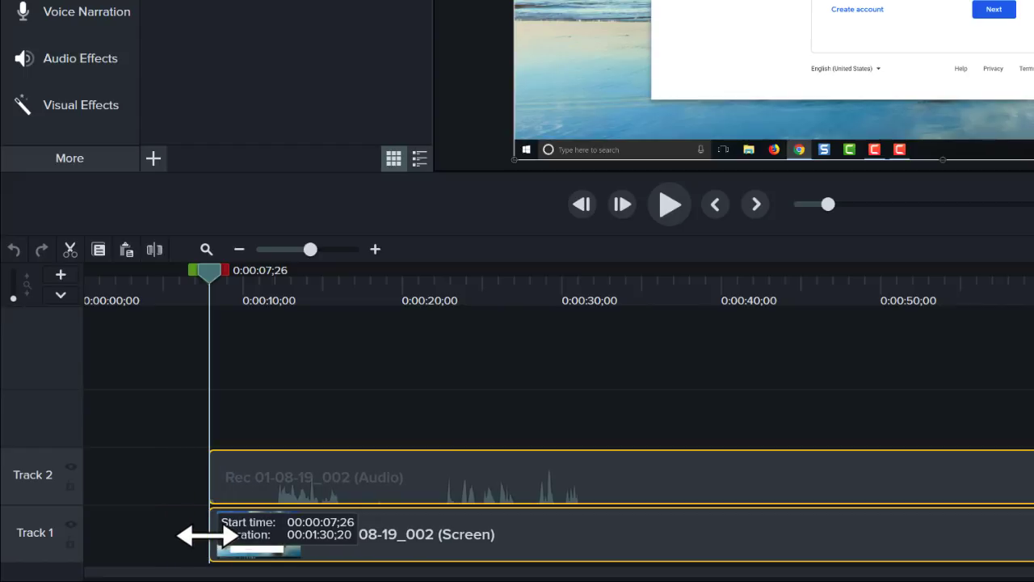
{"action": "left_click_drag", "start_coordinate": [209, 535], "coordinate": [175, 536]}
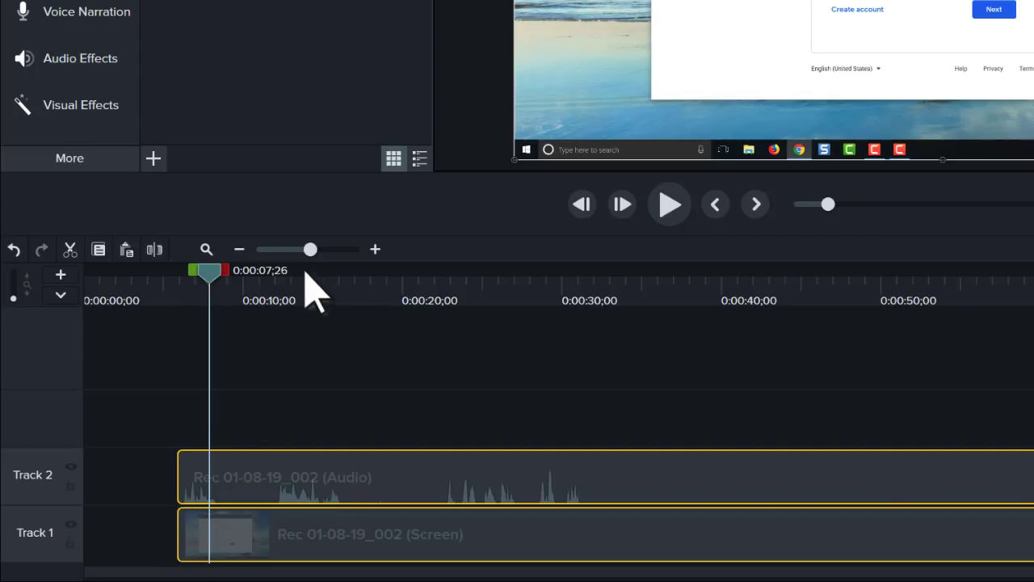
{"action": "left_click_drag", "start_coordinate": [310, 249], "coordinate": [334, 249]}
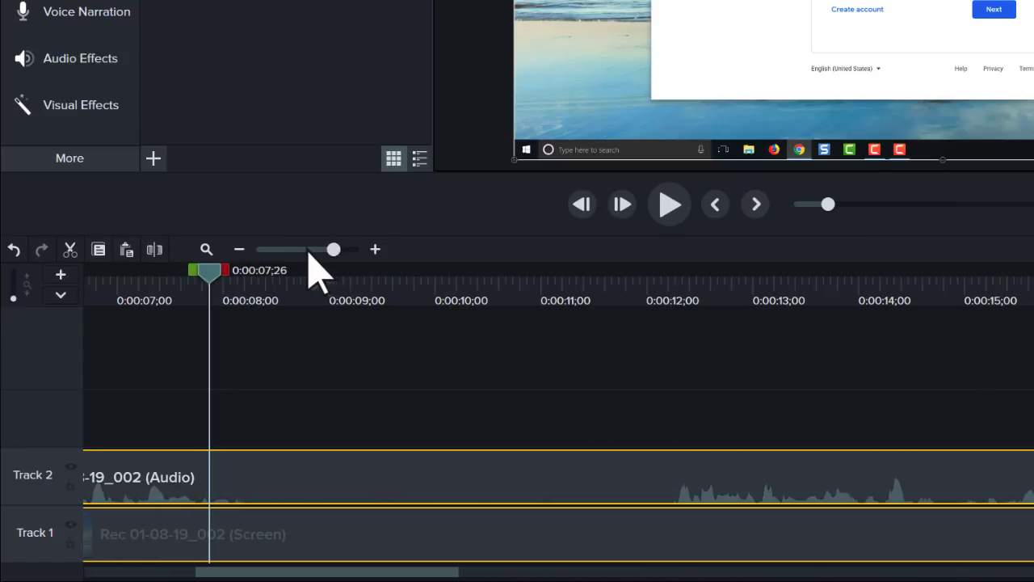
Step: Add the red ABC speech-bubble callout and snap its Track 3 clip to the clip start
{"action": "left_click", "coordinate": [206, 250]}
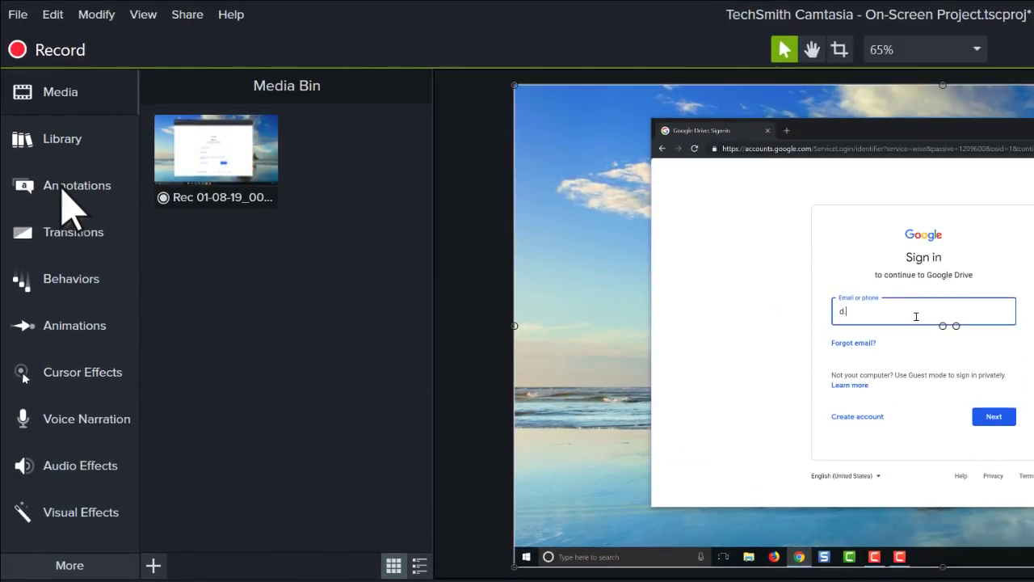
{"action": "left_click", "coordinate": [63, 192]}
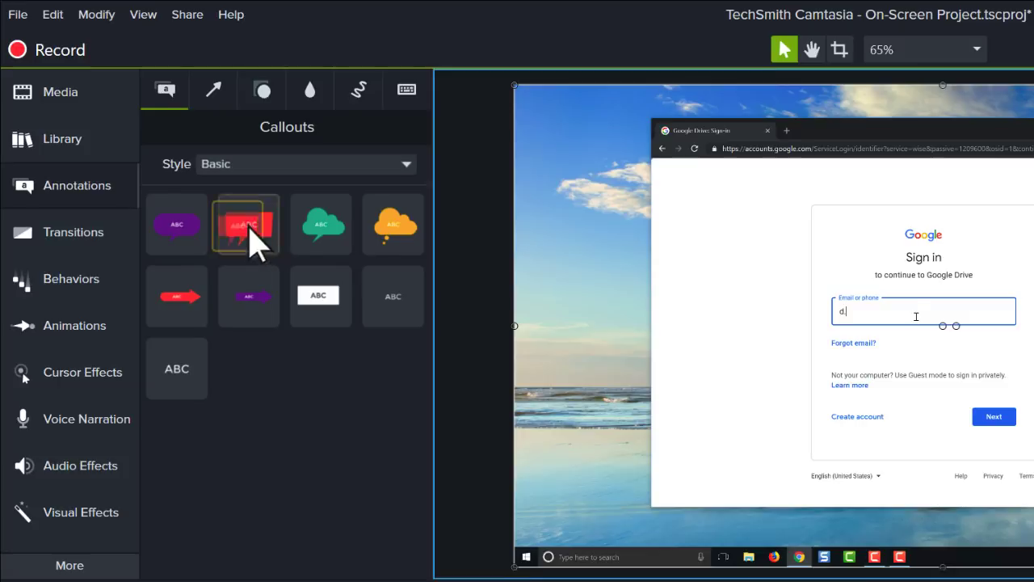
{"action": "mouse_move", "coordinate": [251, 233]}
{"action": "left_mouse_down"}
{"action": "mouse_move", "coordinate": [255, 359]}
{"action": "mouse_move", "coordinate": [315, 428]}
{"action": "left_mouse_up"}
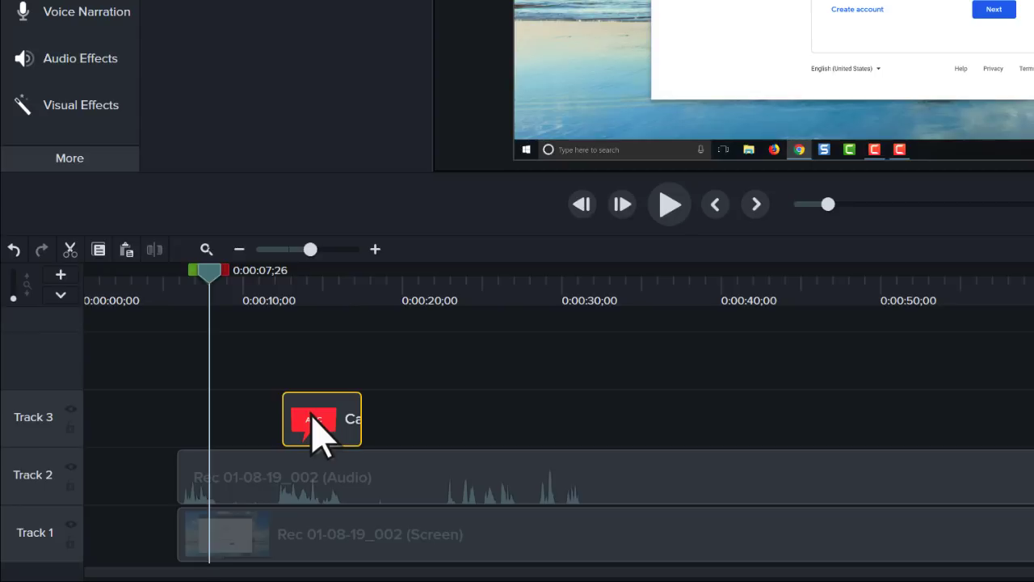
{"action": "mouse_move", "coordinate": [312, 412]}
{"action": "left_mouse_down"}
{"action": "mouse_move", "coordinate": [217, 416]}
{"action": "mouse_move", "coordinate": [215, 430]}
{"action": "left_mouse_up"}
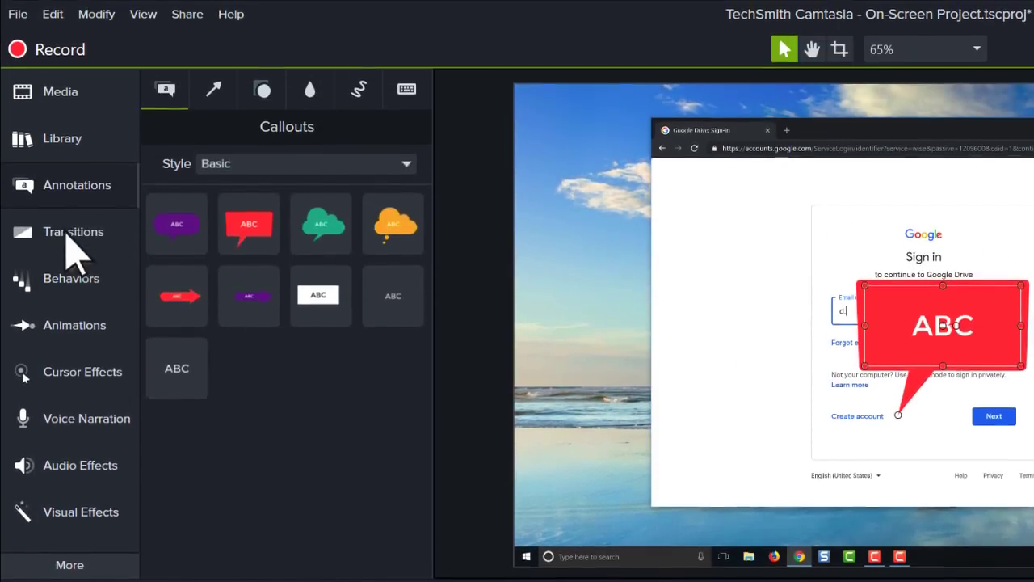
Step: Apply the Fade transition to the start of the Track 1 screen recording clip
{"action": "left_click", "coordinate": [69, 236]}
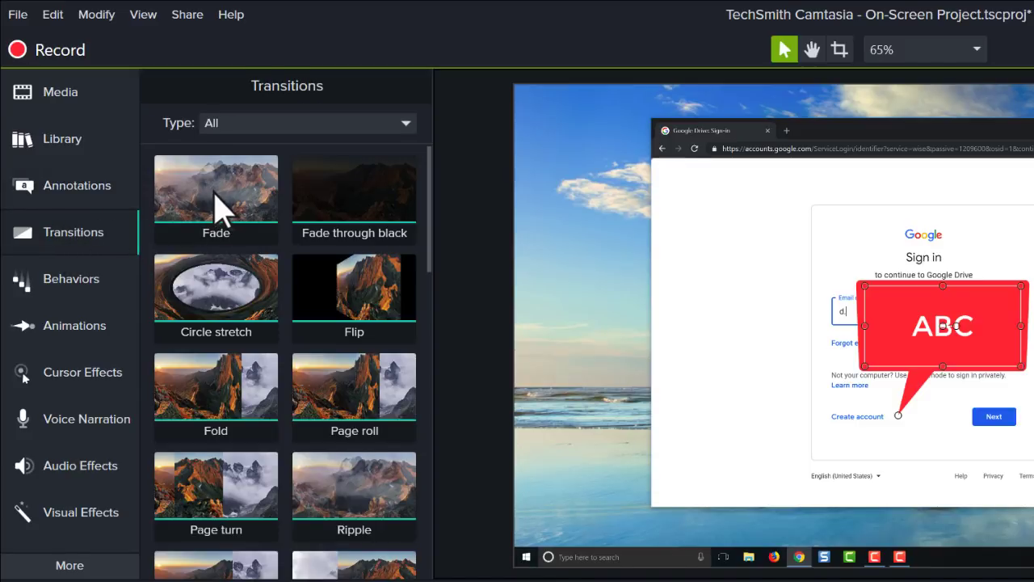
{"action": "left_click_drag", "start_coordinate": [222, 209], "coordinate": [162, 355]}
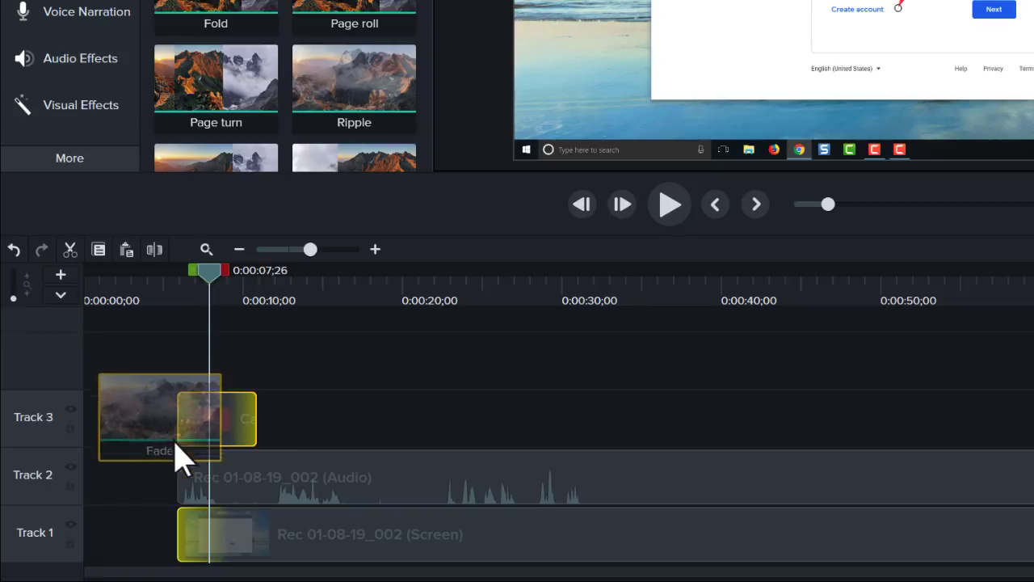
{"action": "left_click_drag", "start_coordinate": [163, 348], "coordinate": [185, 526]}
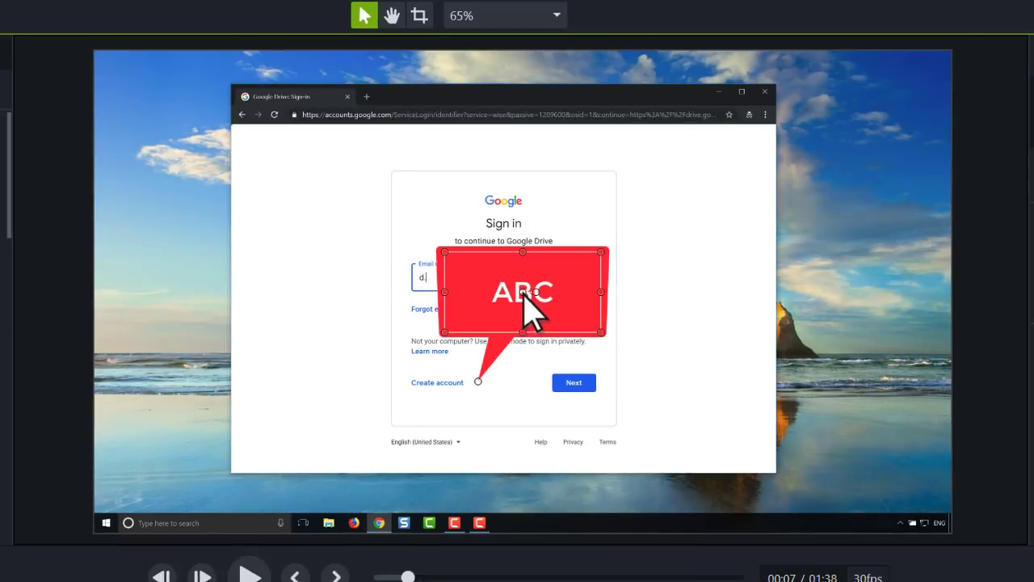
Step: Aim the callout's tail at the Email field, shrink it, and set its fill to green
{"action": "left_click_drag", "start_coordinate": [523, 293], "coordinate": [639, 185]}
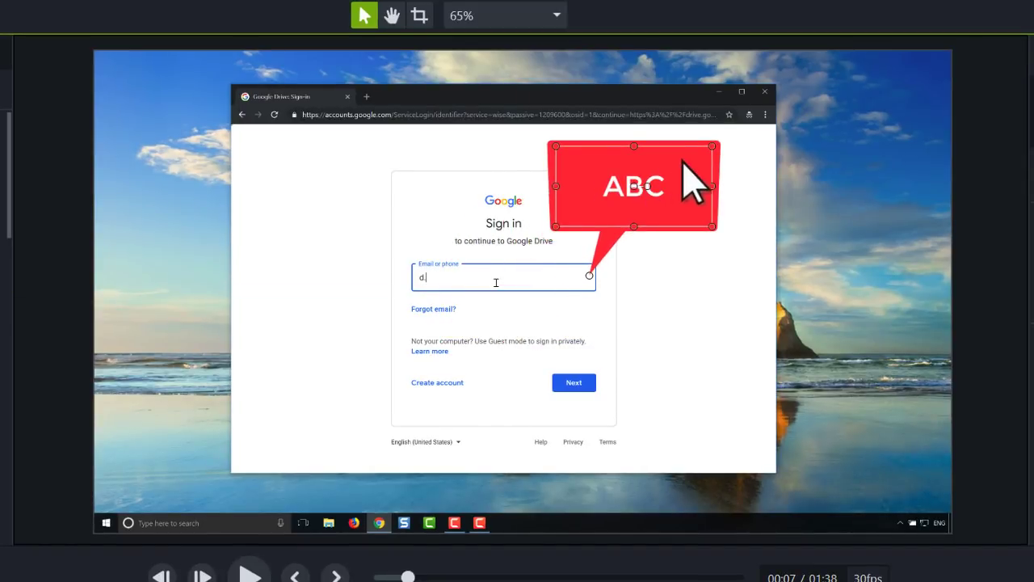
{"action": "left_click_drag", "start_coordinate": [712, 146], "coordinate": [683, 173]}
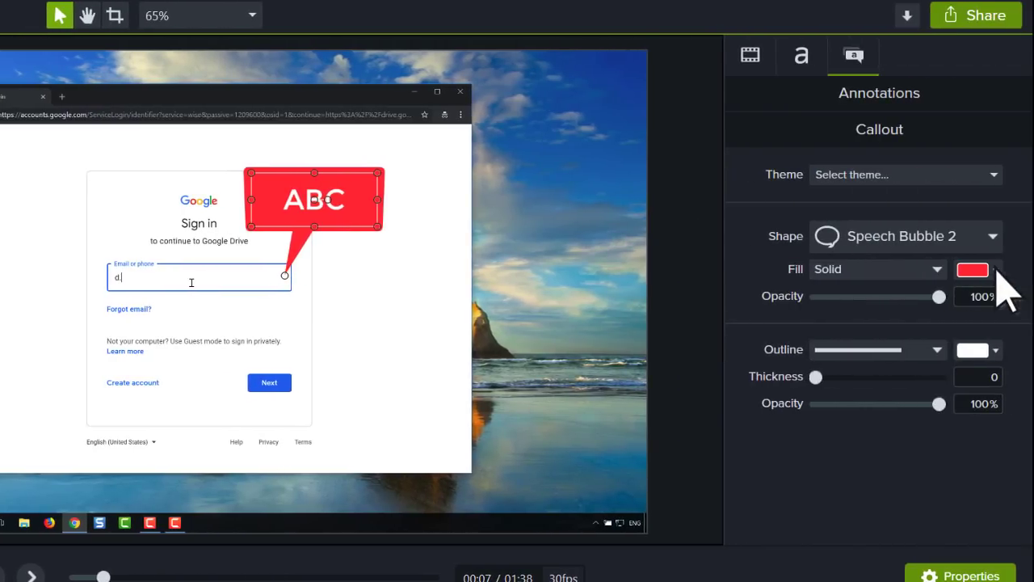
{"action": "left_click", "coordinate": [997, 270]}
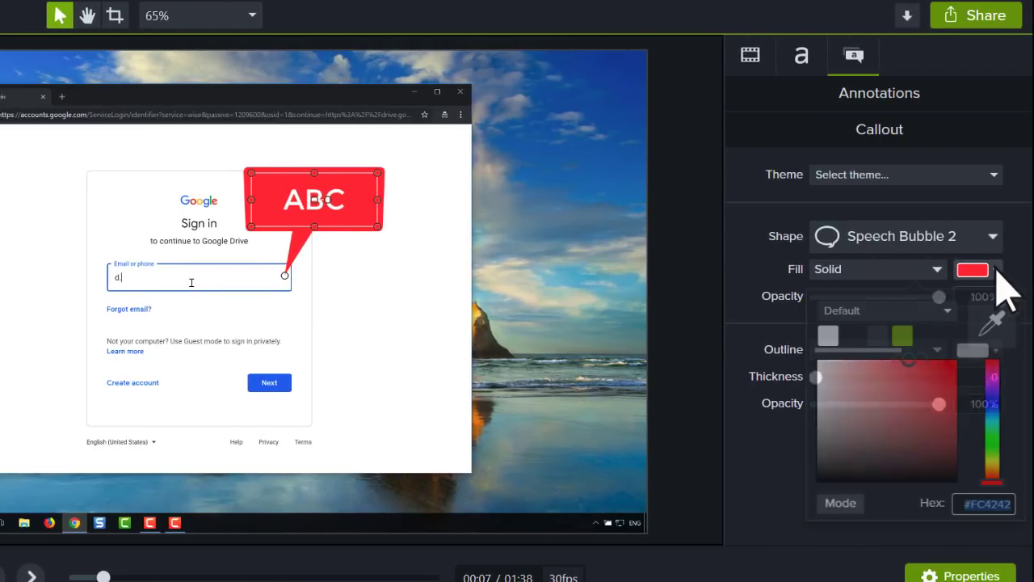
{"action": "left_click", "coordinate": [903, 337]}
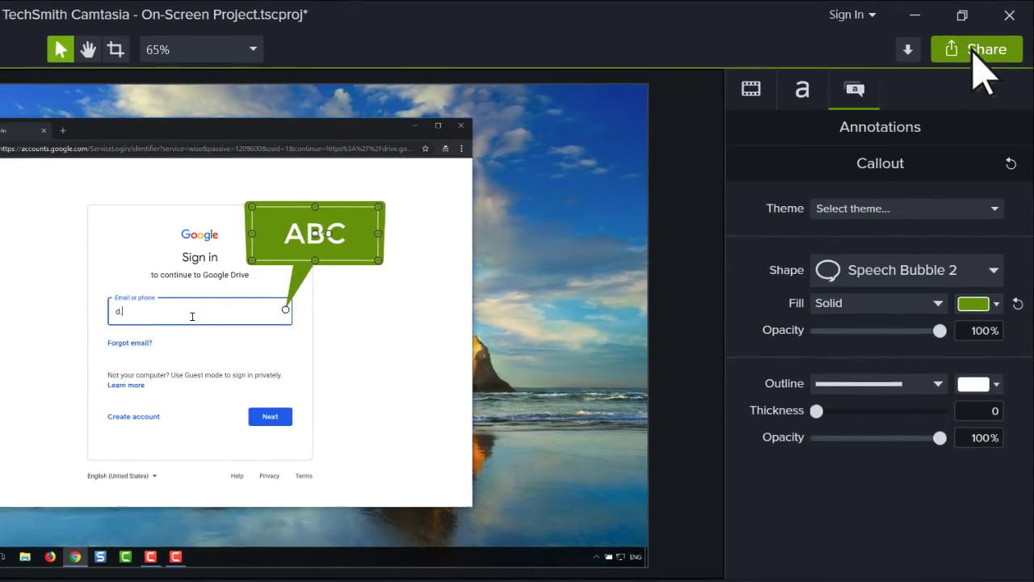
{"action": "left_click", "coordinate": [975, 53]}
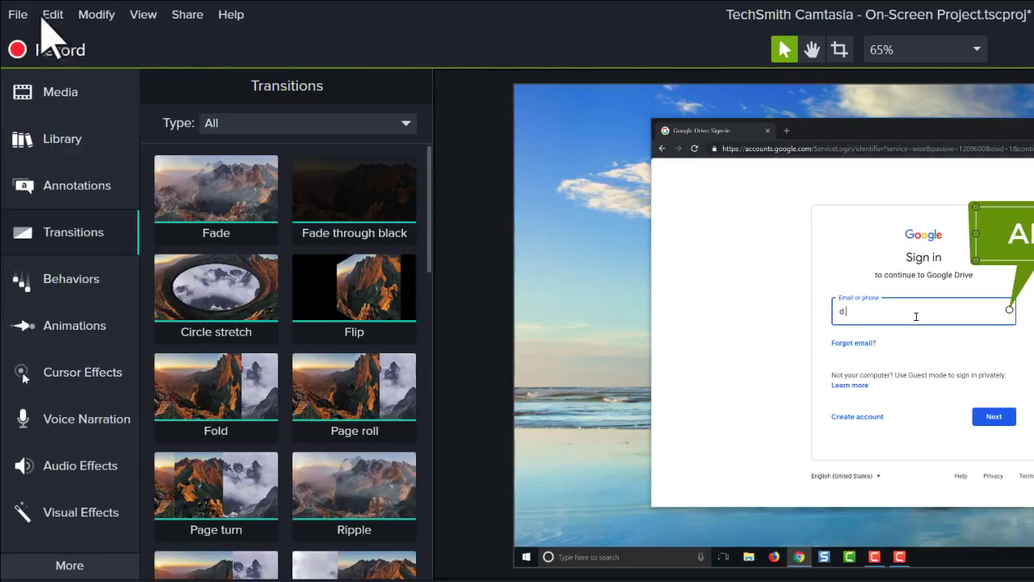
Step: Bring up the File menu's project commands, ready to save
{"action": "left_click", "coordinate": [18, 15]}
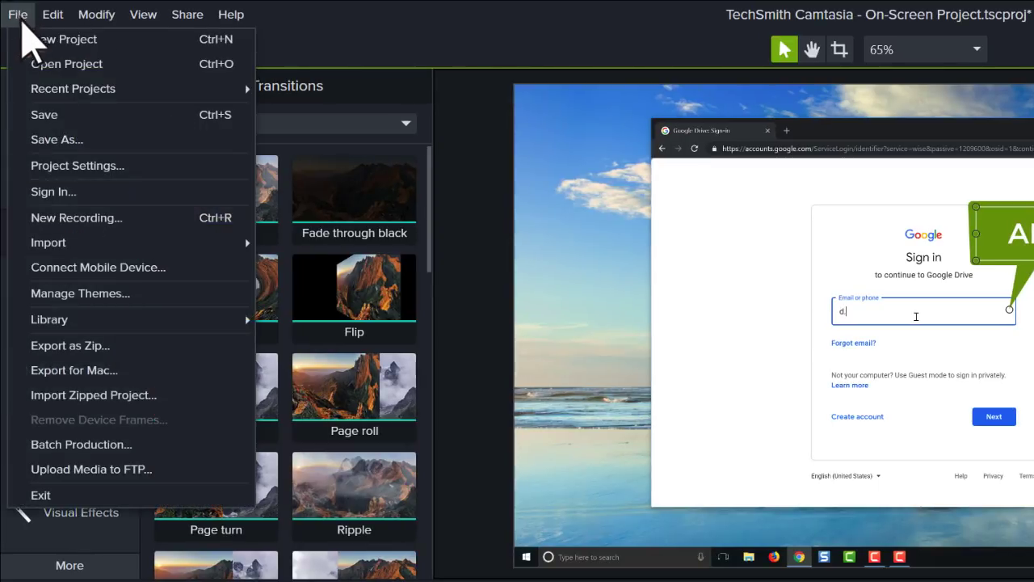